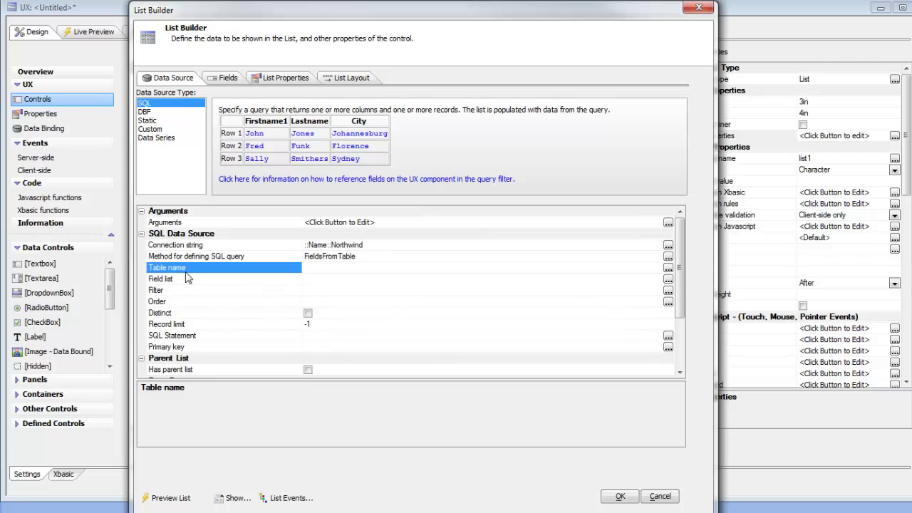
Set the list's SQL data source table to Customers, excluding views from the available tables.
click(668, 268)
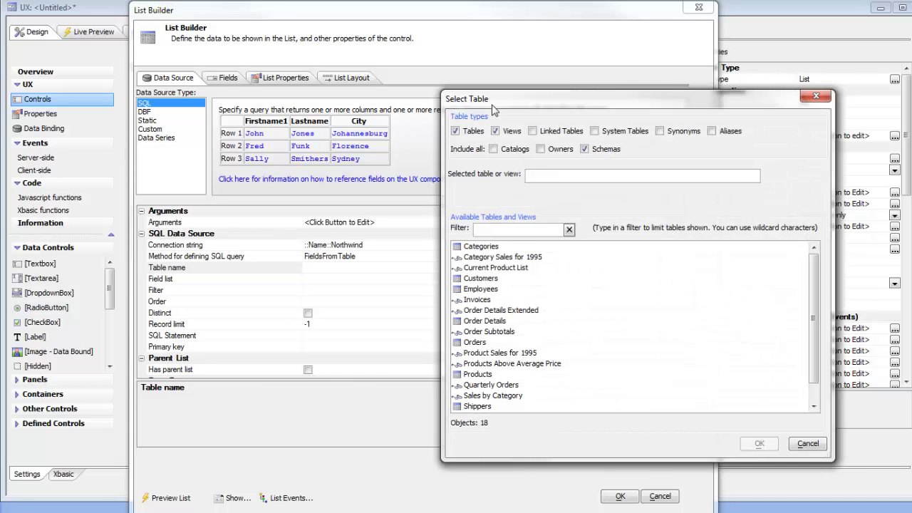
drag(494, 107, 323, 64)
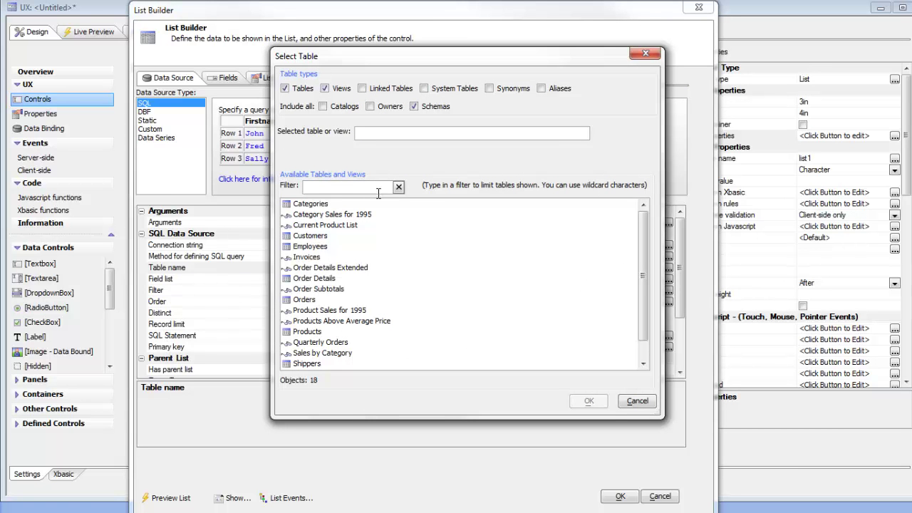
click(324, 88)
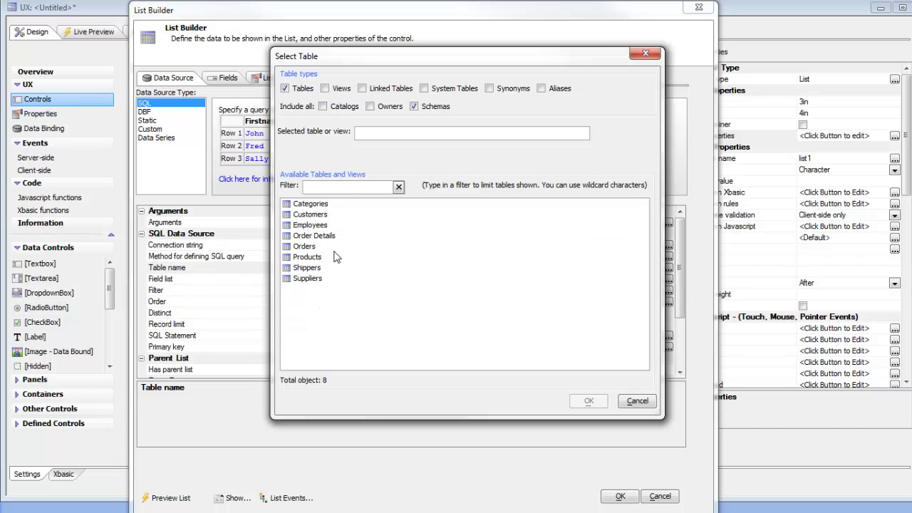
click(310, 214)
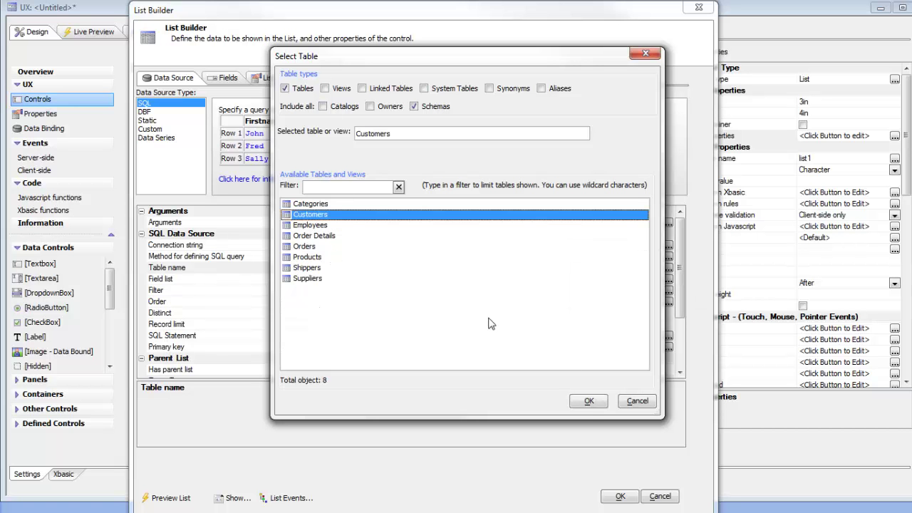
click(589, 402)
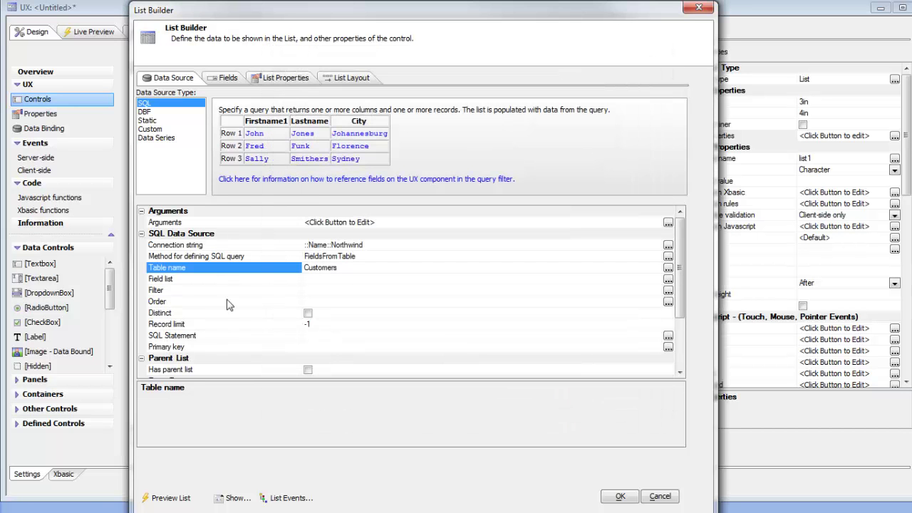
Set the query's field list to CustomerID, CompanyName, ContactName, Address, City, Country and ImageThumbnail.
click(203, 283)
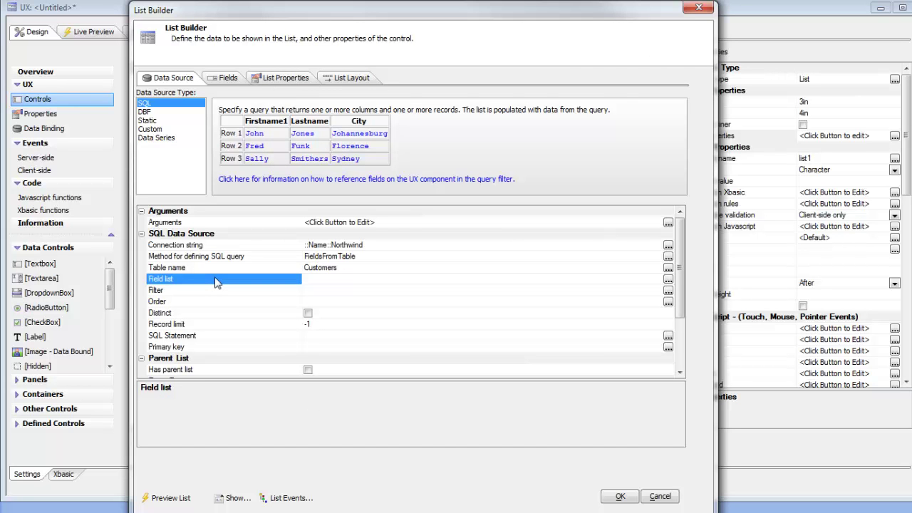
click(667, 279)
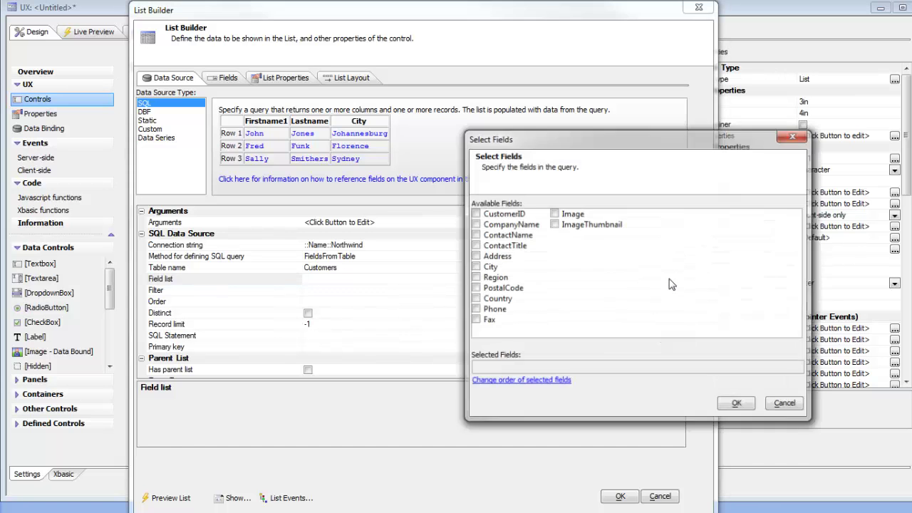
drag(557, 129, 340, 97)
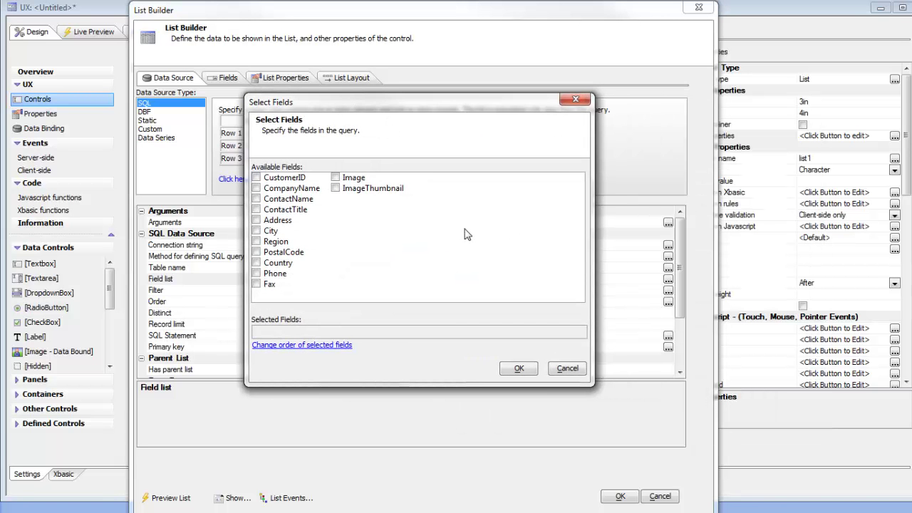
click(258, 178)
click(256, 188)
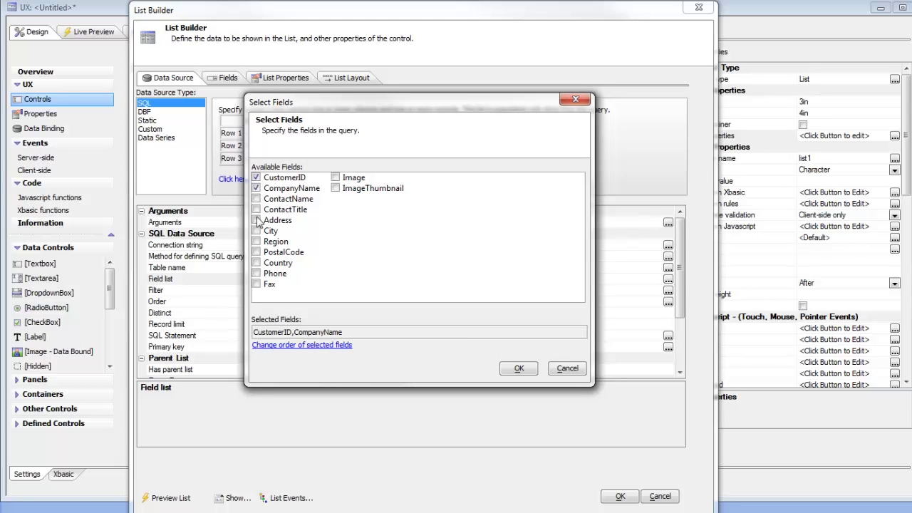
click(255, 200)
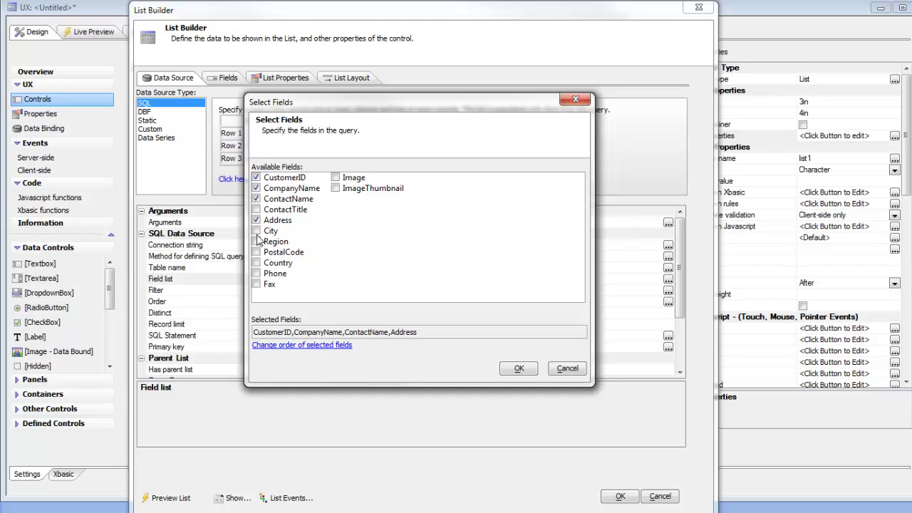
click(257, 231)
click(256, 263)
click(335, 189)
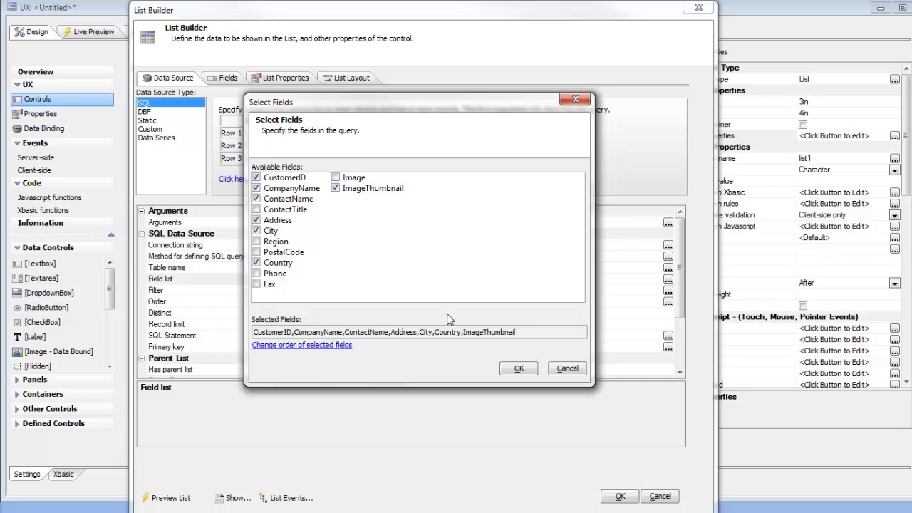
click(517, 376)
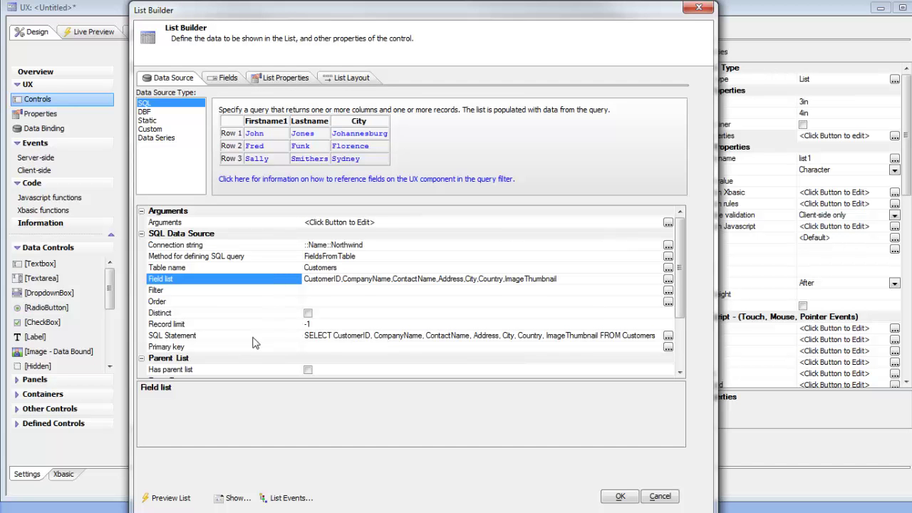
Set the list's return value type to PrimaryKey.
click(214, 341)
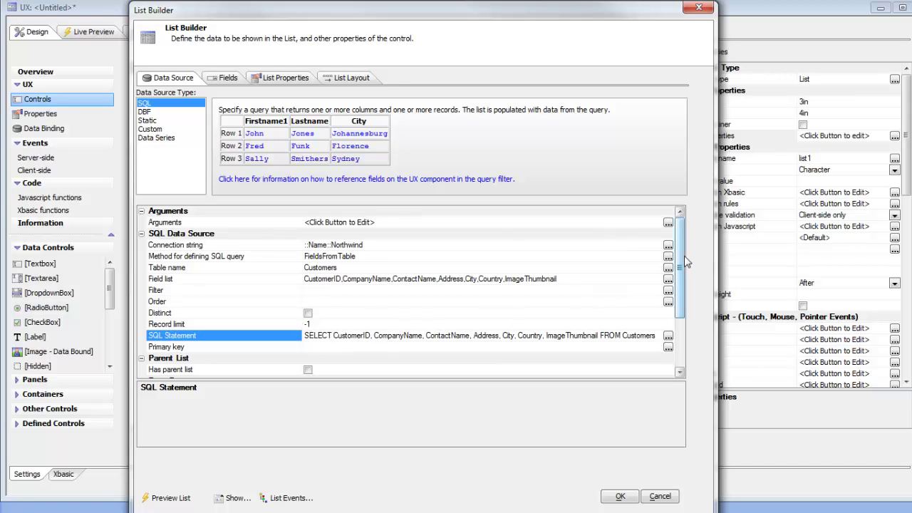
drag(681, 270, 689, 311)
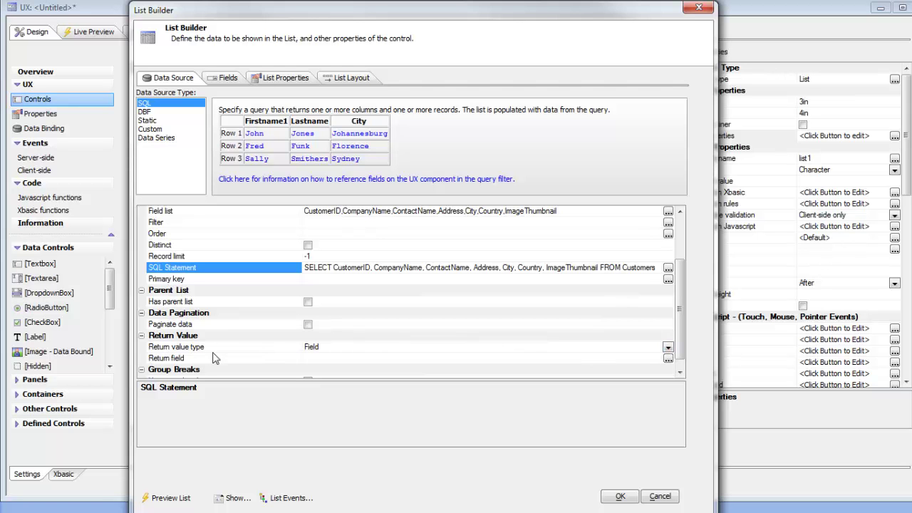
click(667, 347)
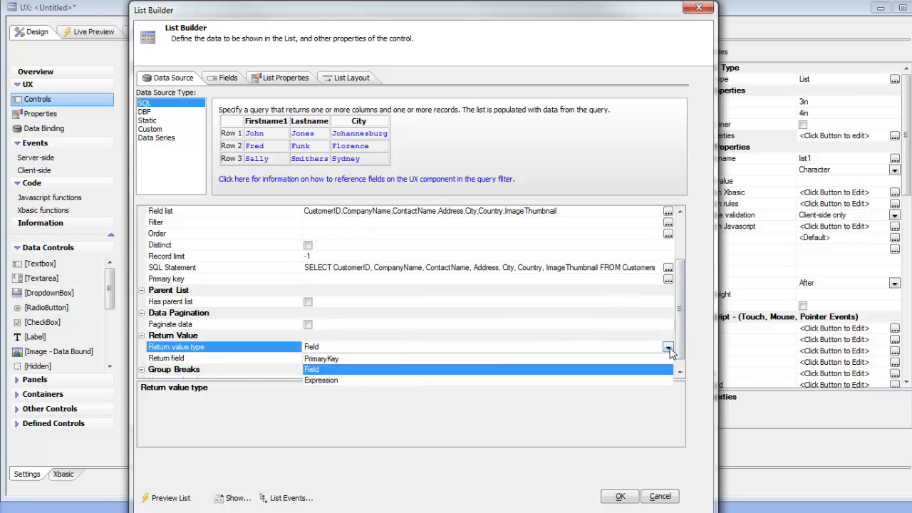
click(322, 358)
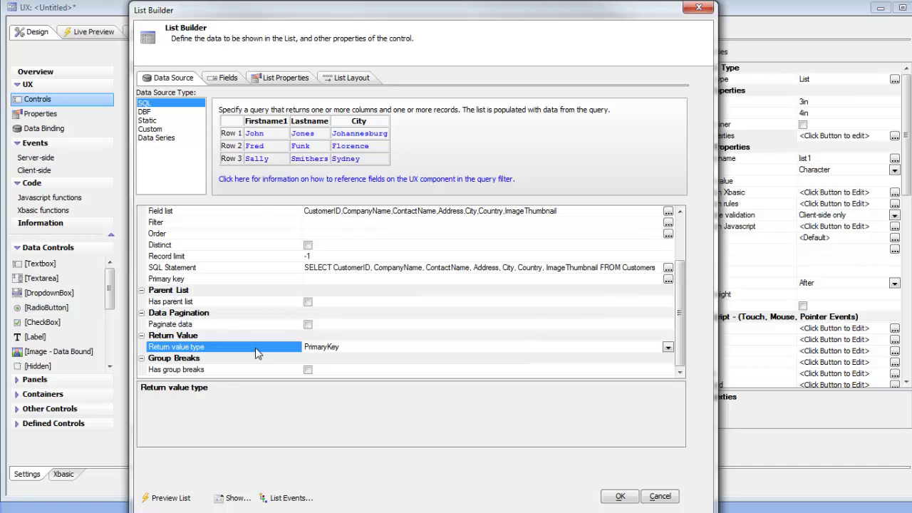
Define CustomerID as the primary key of the list's data source.
click(189, 282)
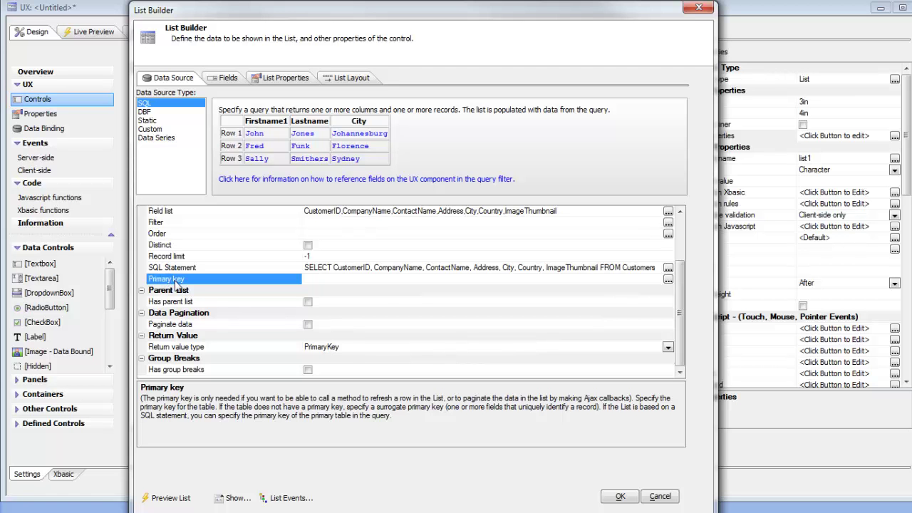
click(668, 279)
drag(550, 144, 302, 103)
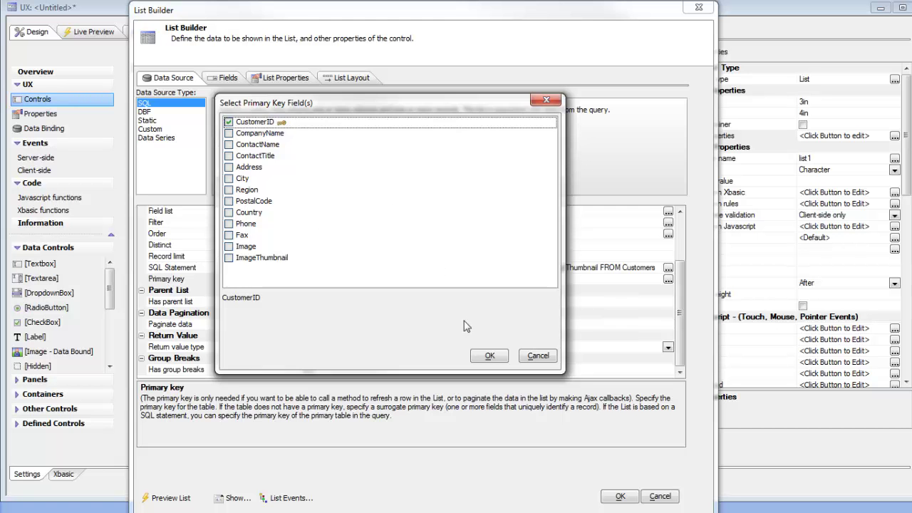
click(489, 354)
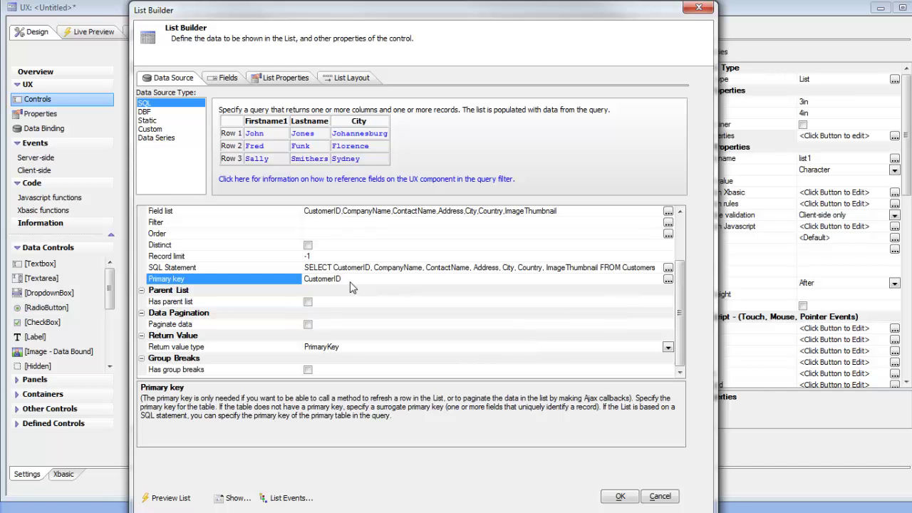
Keep the Column layout type, add CustomerID, CompanyName, ContactName and Address as list columns, and accept the list definition.
click(279, 78)
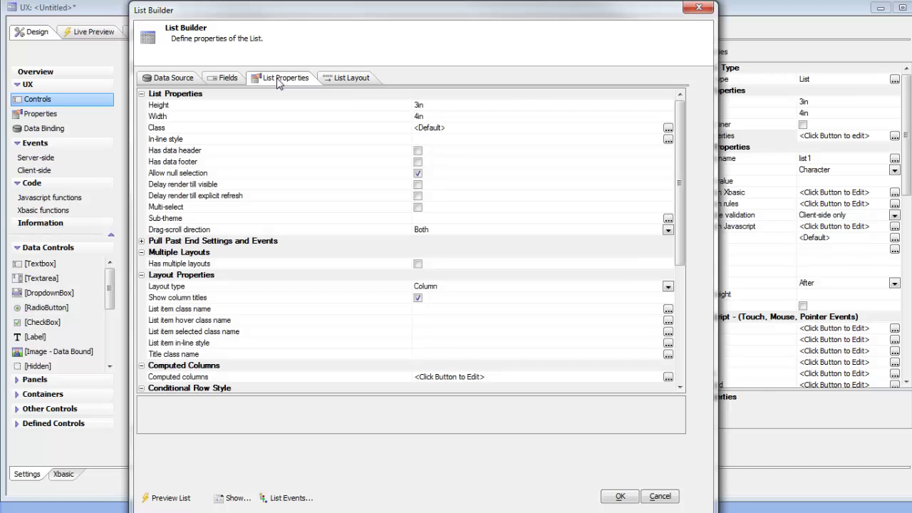
click(175, 289)
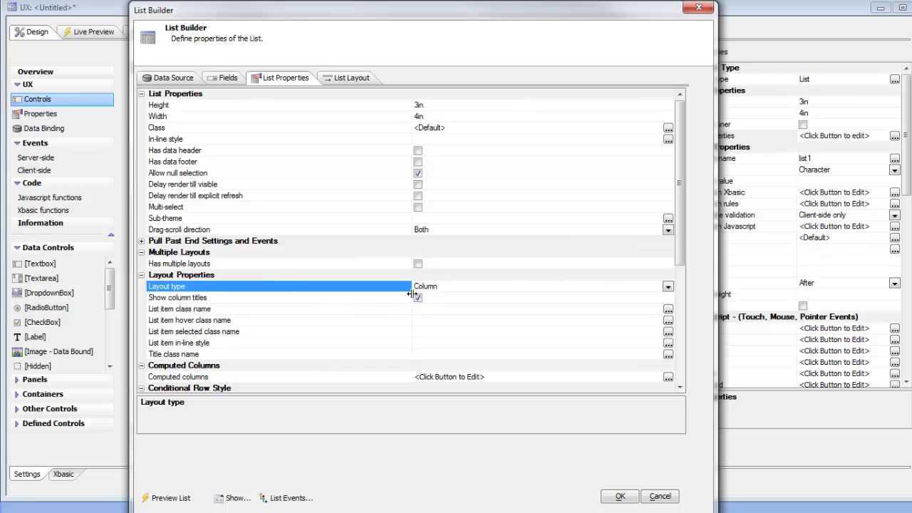
click(668, 287)
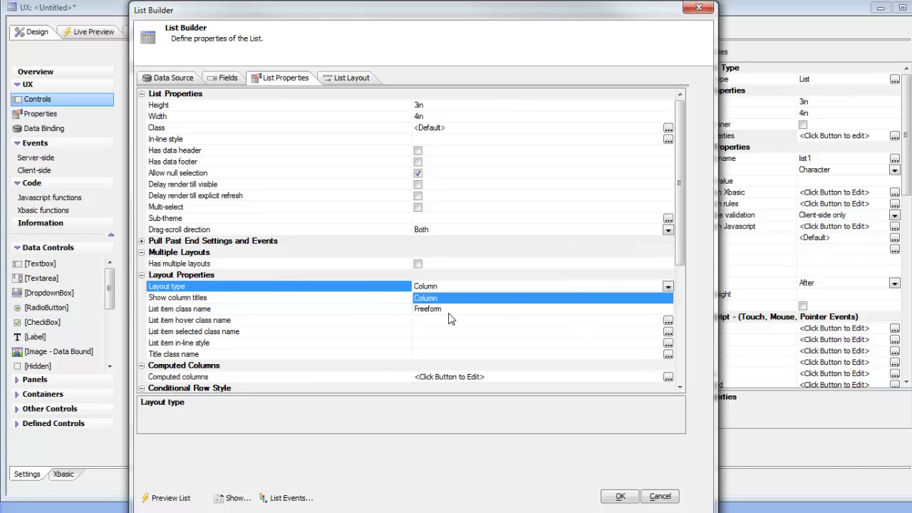
click(357, 290)
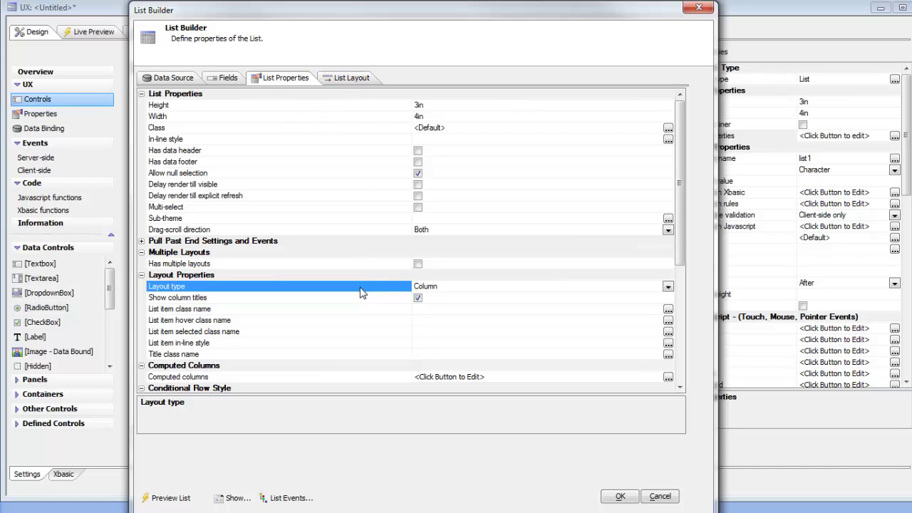
click(344, 82)
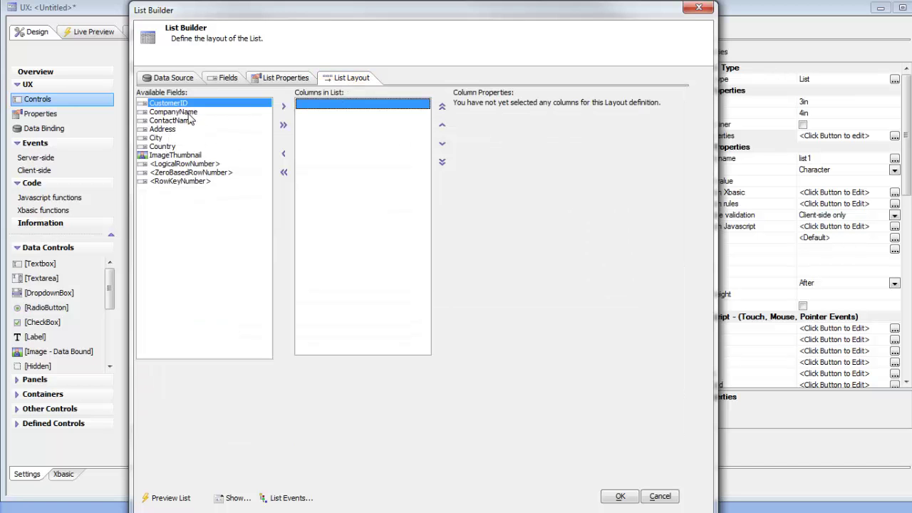
click(283, 107)
click(283, 107)
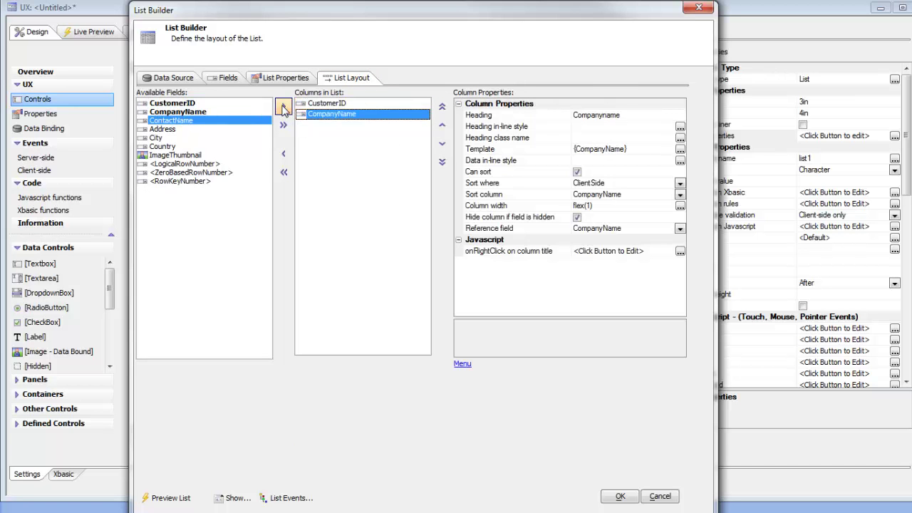
click(283, 107)
click(282, 108)
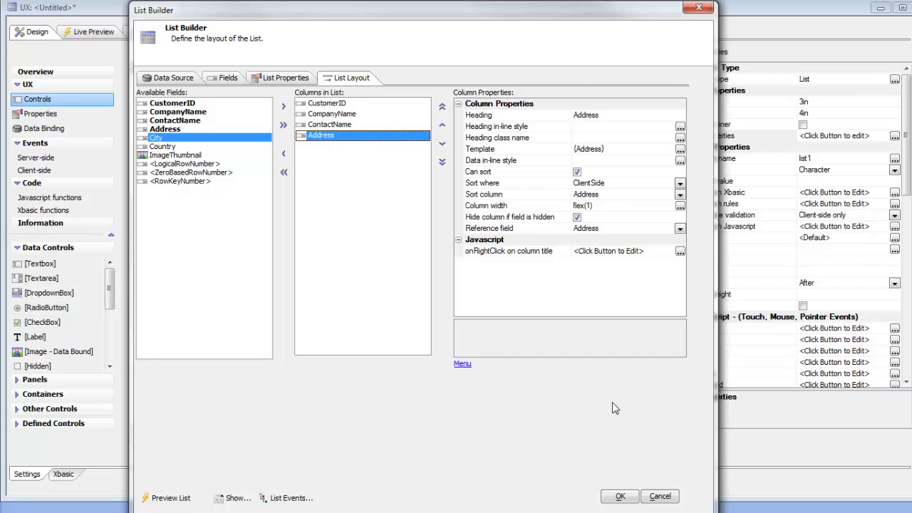
click(620, 497)
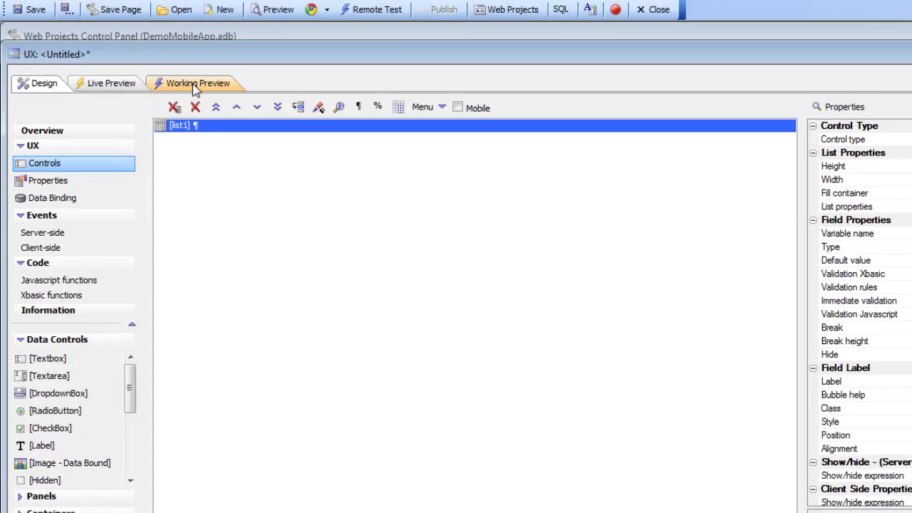
Run the component in Working Preview, look through the customer list's rows, and return to the design.
click(196, 85)
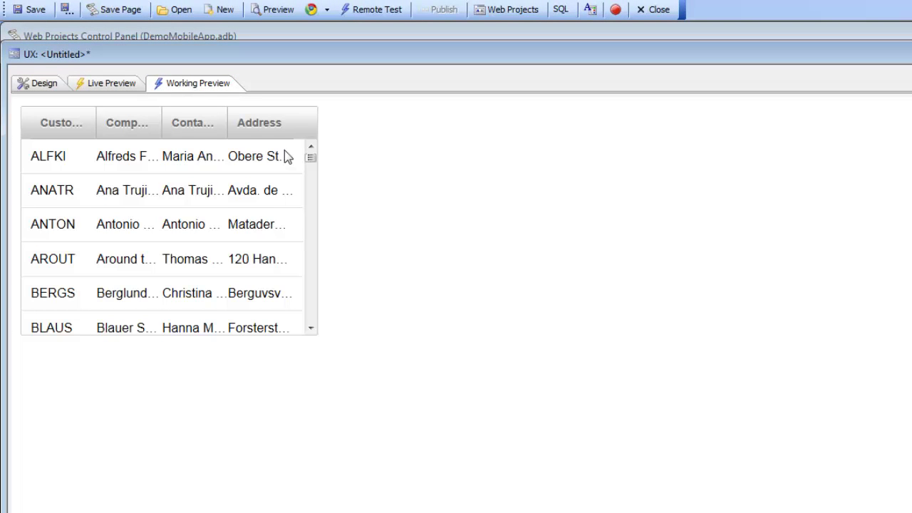
drag(311, 163, 311, 184)
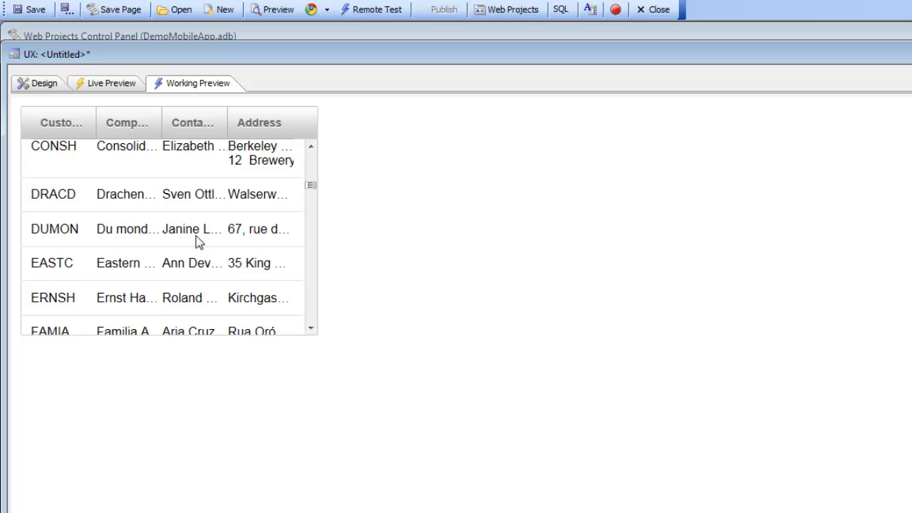
click(34, 83)
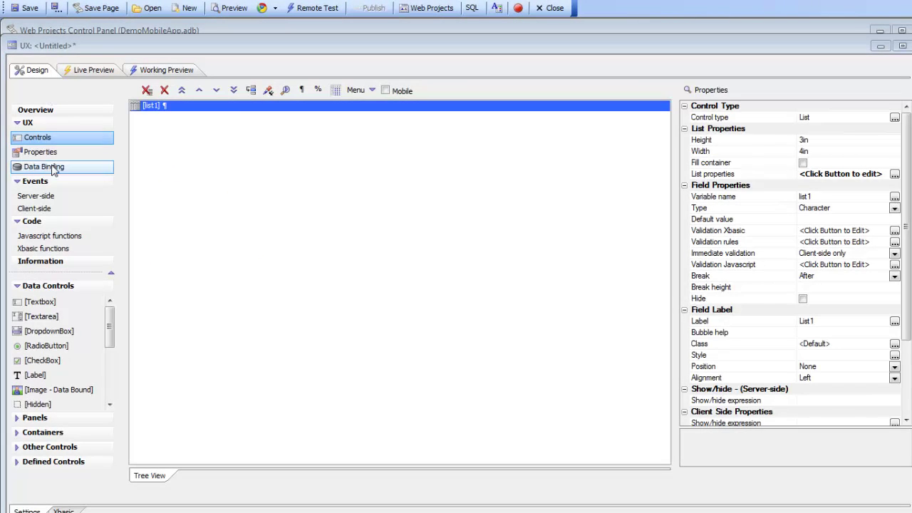
Open the style selection for the UX component's Style name property.
click(40, 153)
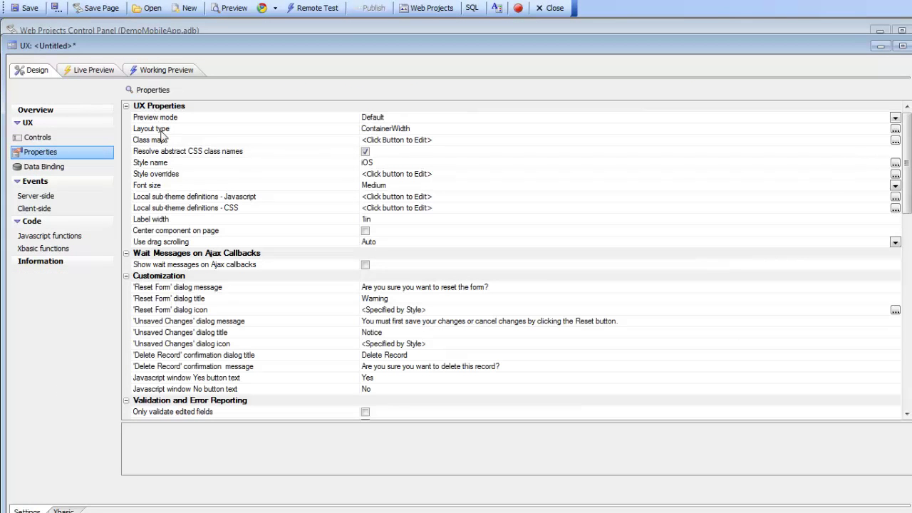
click(151, 166)
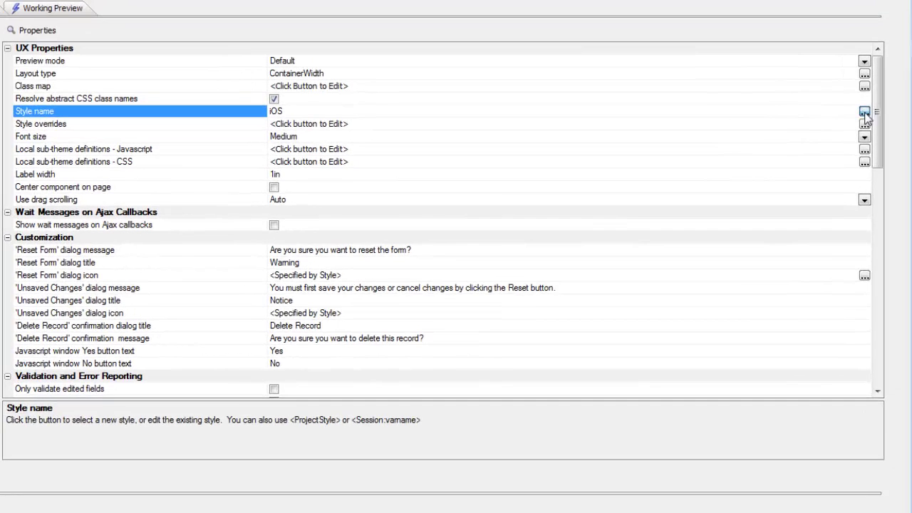
click(895, 163)
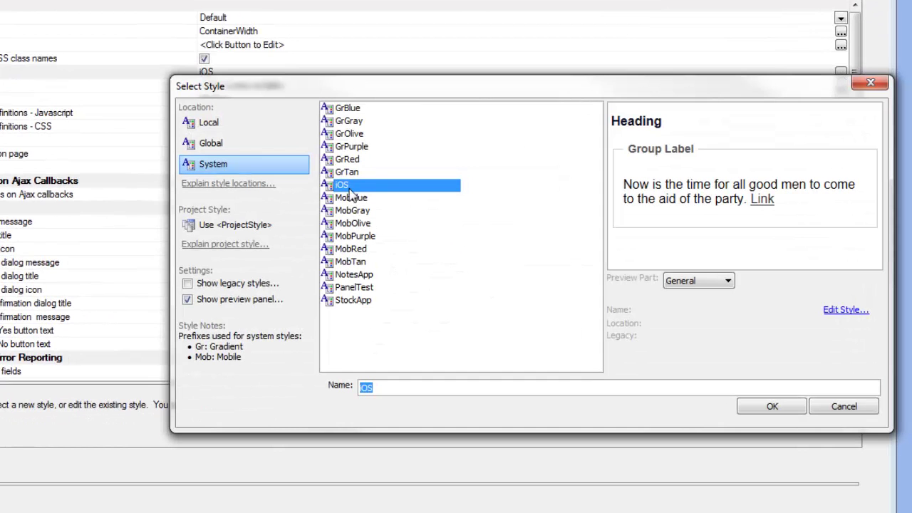